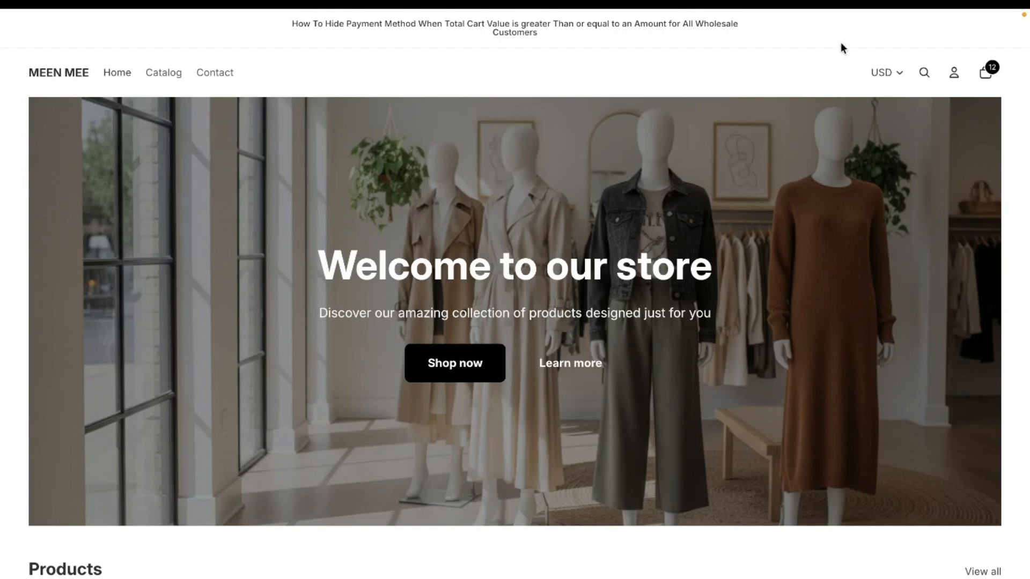
# Open the checkout from the storefront cart, examine the available payment methods, and return to the store's home page
pyautogui.click(986, 73)
pyautogui.click(886, 578)
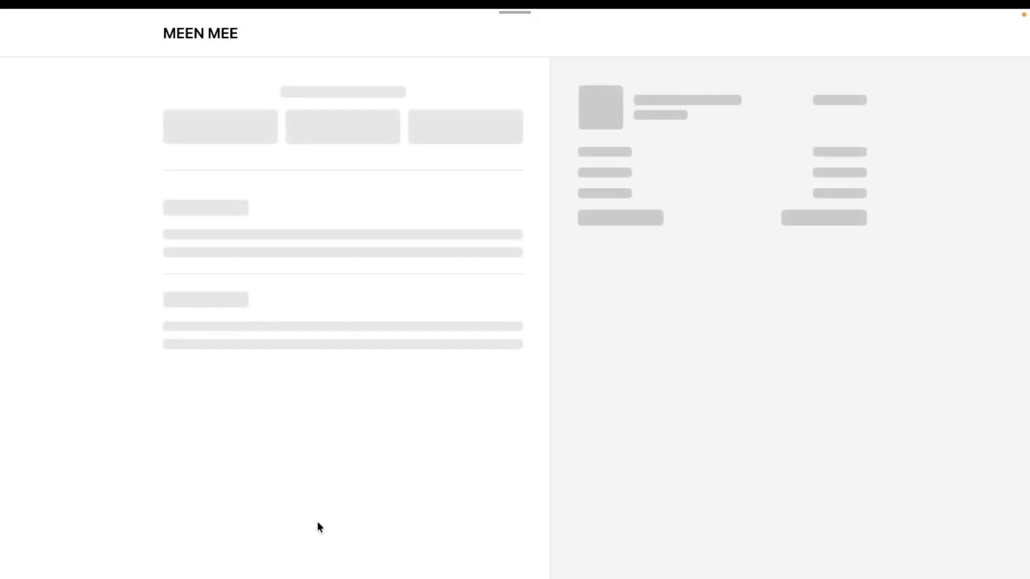
pyautogui.scroll(-2, 318, 528)
pyautogui.scroll(-1, 317, 527)
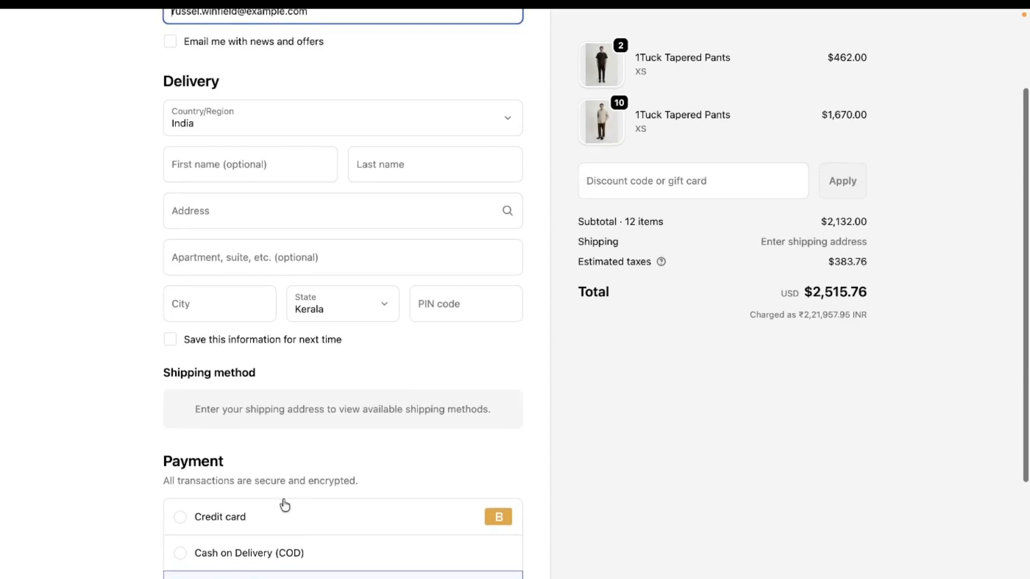
pyautogui.scroll(-1, 327, 566)
pyautogui.scroll(-1, 328, 567)
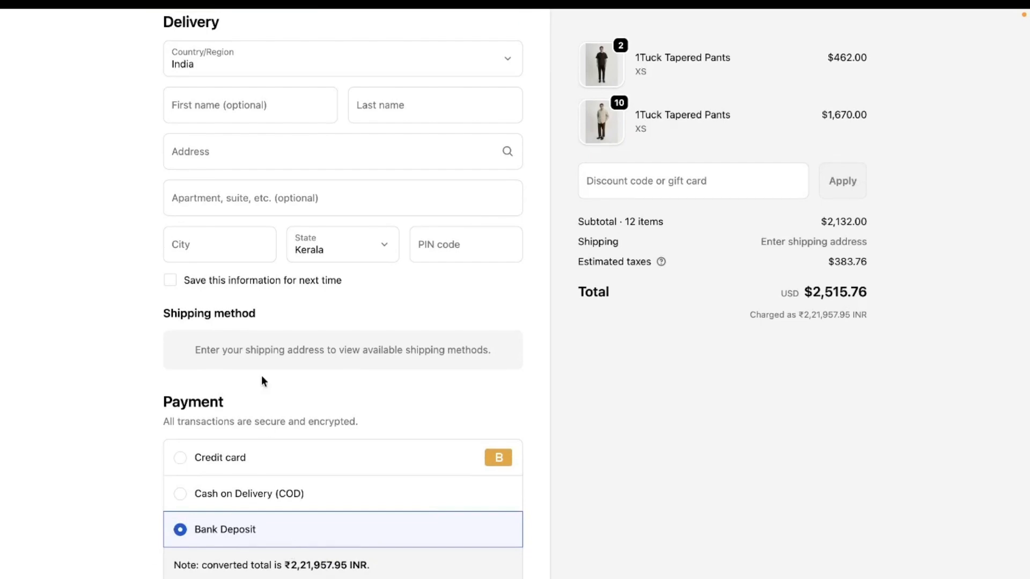
pyautogui.scroll(5, 262, 381)
pyautogui.click(215, 33)
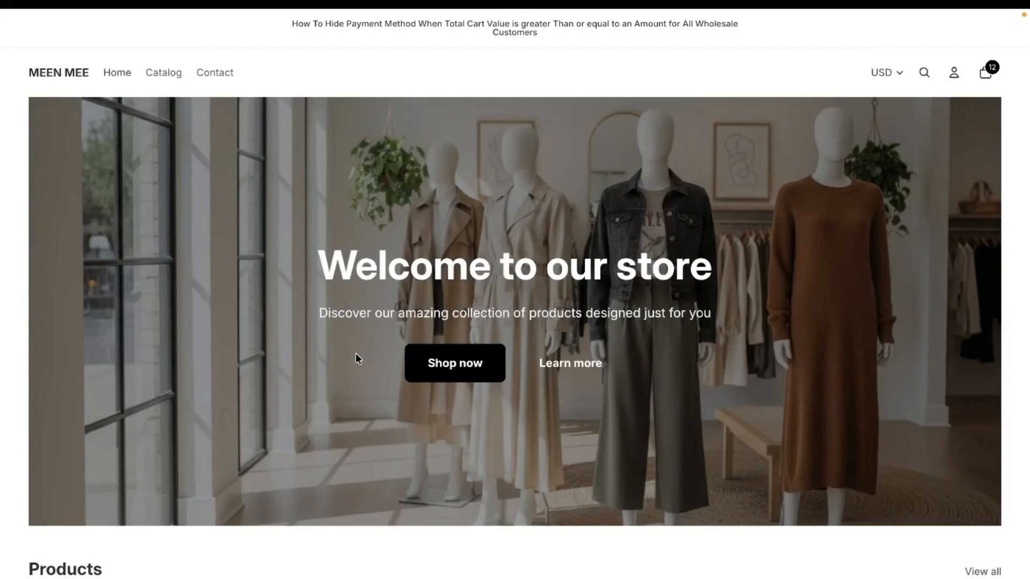
# Switch from the storefront to the Shopify admin and open Payment Rules in the BTB wholesale app
pyautogui.moveTo(2, 375)
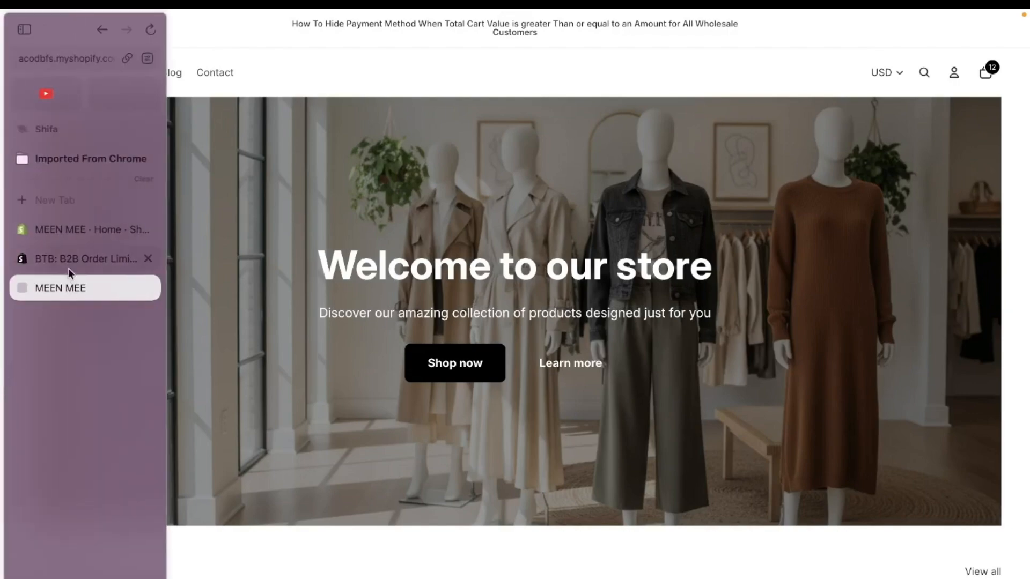
pyautogui.click(69, 262)
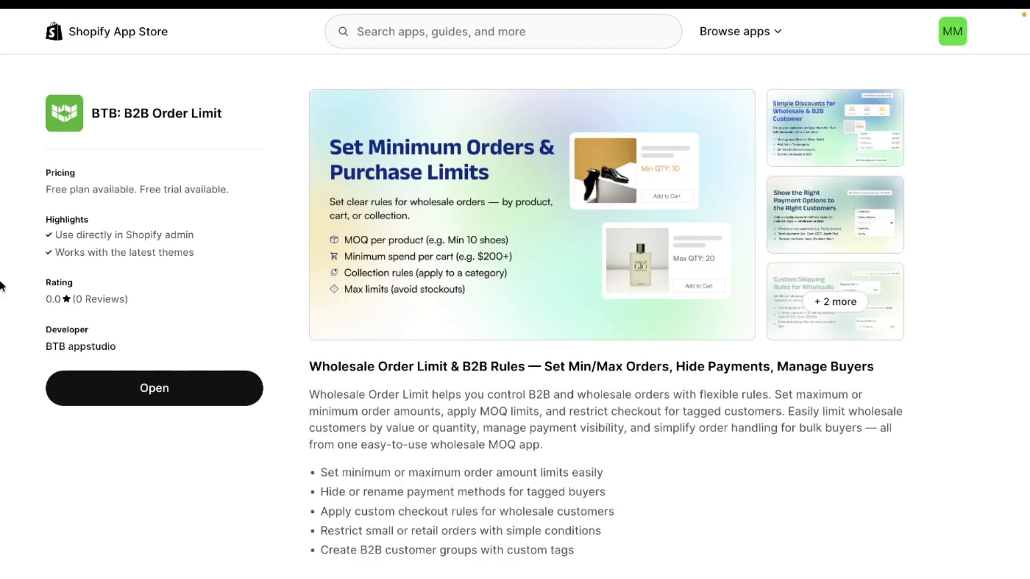
pyautogui.moveTo(1, 285)
pyautogui.click(81, 228)
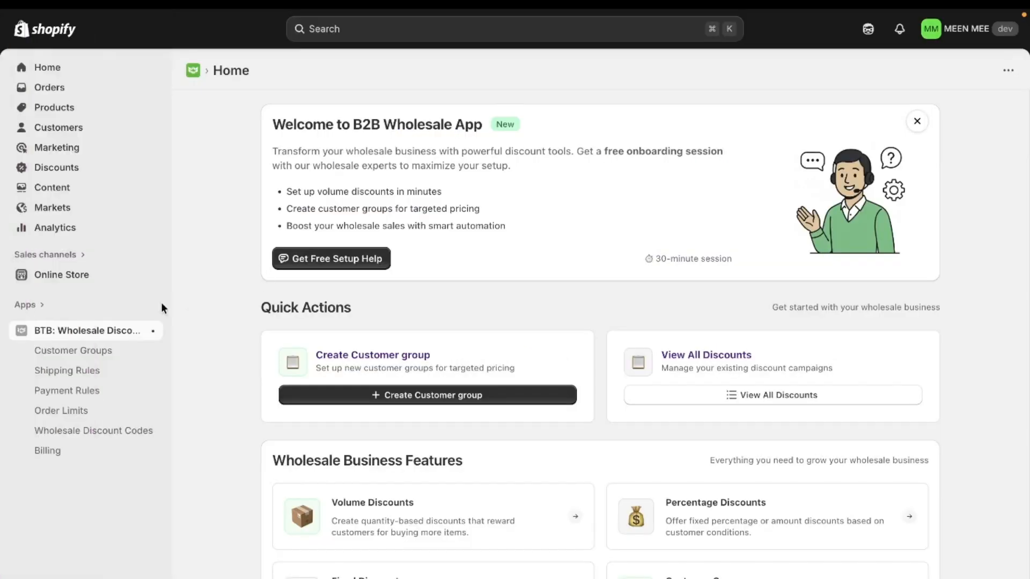
pyautogui.scroll(-5, 681, 537)
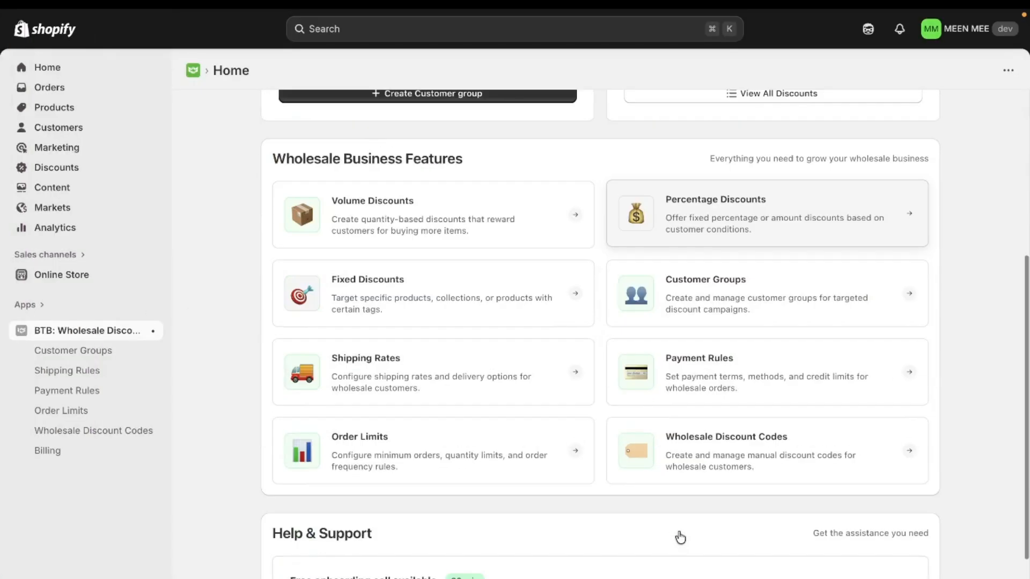
pyautogui.click(693, 385)
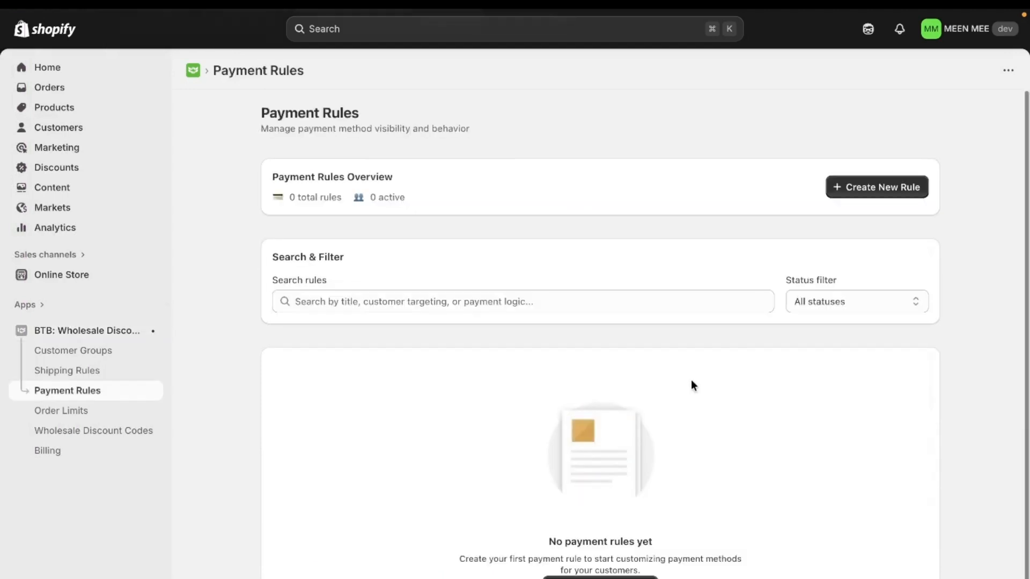
# Create a new payment rule named "Hide COD method for All Customers"
pyautogui.click(904, 193)
pyautogui.click(532, 208)
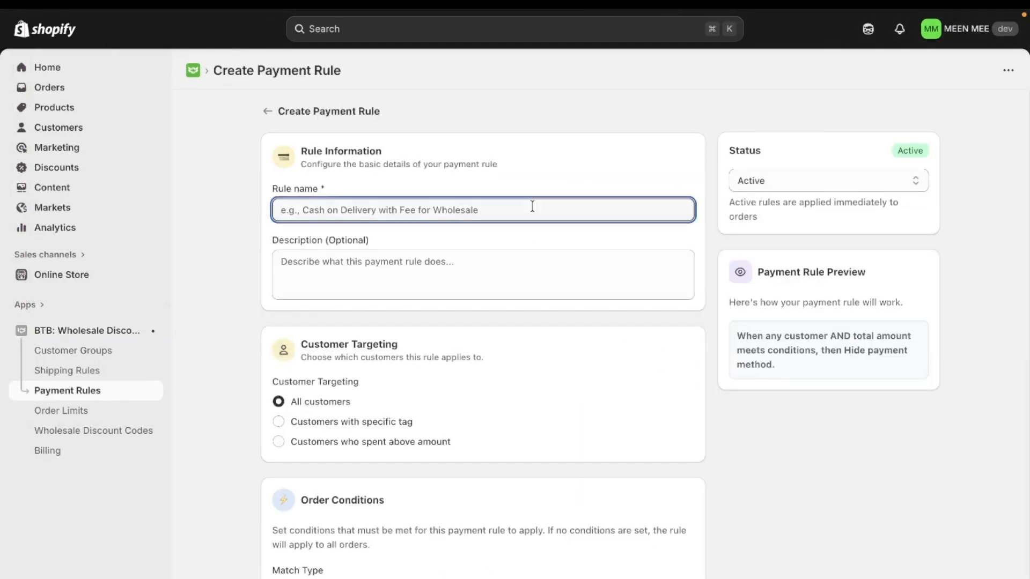
pyautogui.write('Hi')
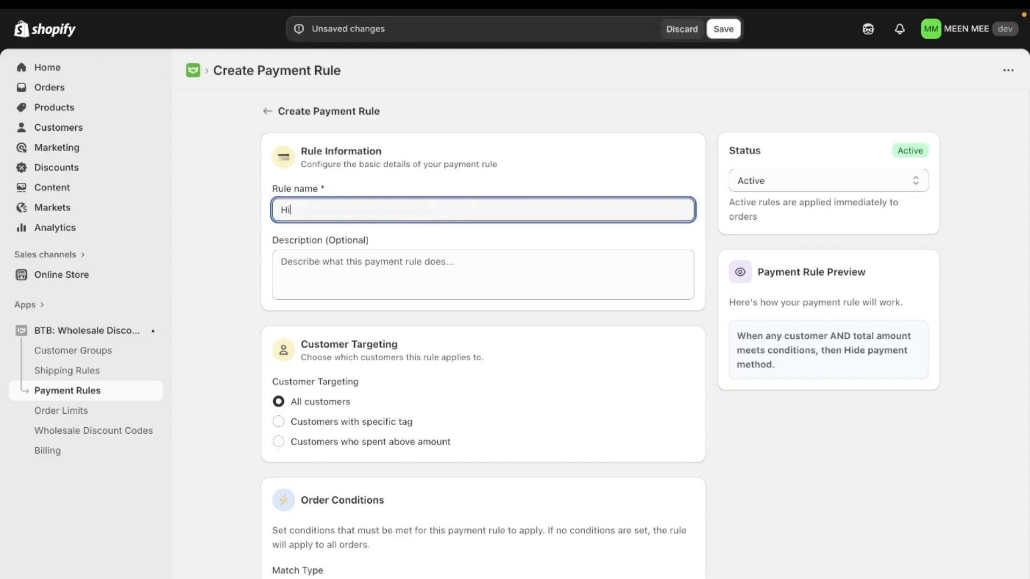
pyautogui.write('de COD method for All C')
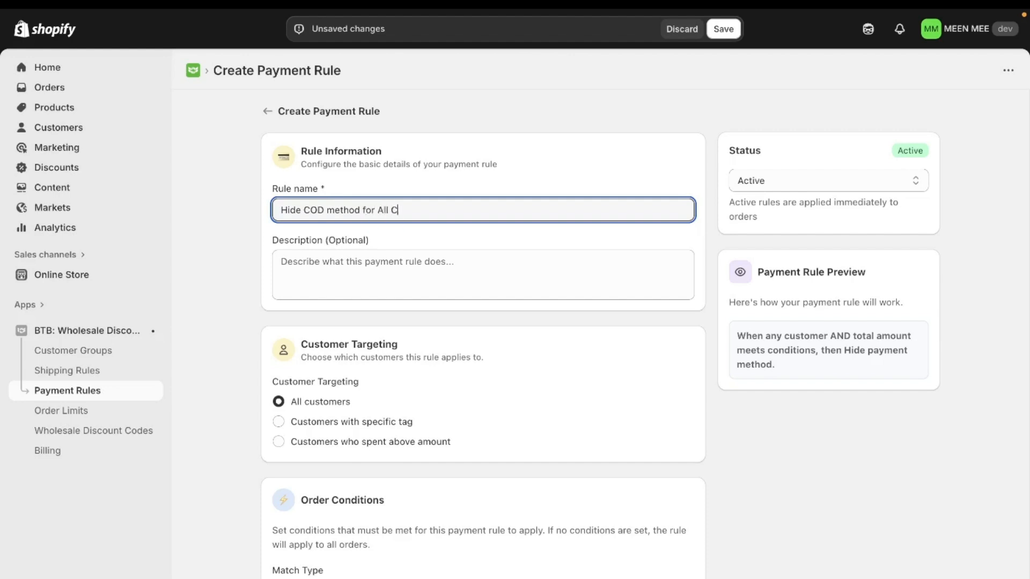
pyautogui.write('ustomers')
# Describe the rule as "Hide Cash On Delivery (COD) Method When Total Cart Value is greater than or equal to $1000 For All Wholesale Buyers"
pyautogui.click(516, 285)
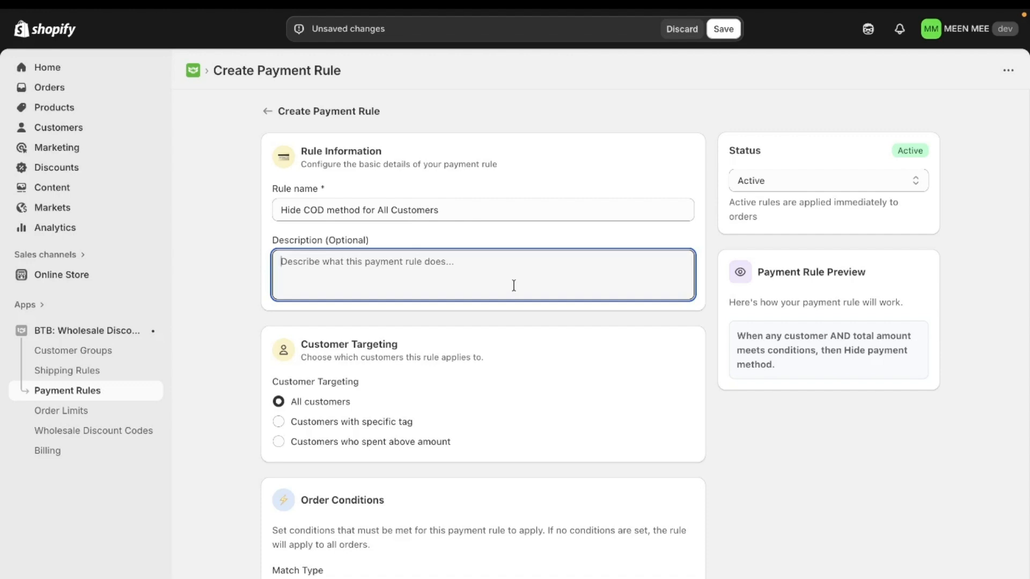
pyautogui.write('Hide Cash On Delivery (COD) Method When Total Cart Value is greater than or equal to $1000 For All Wholesale Buyers')
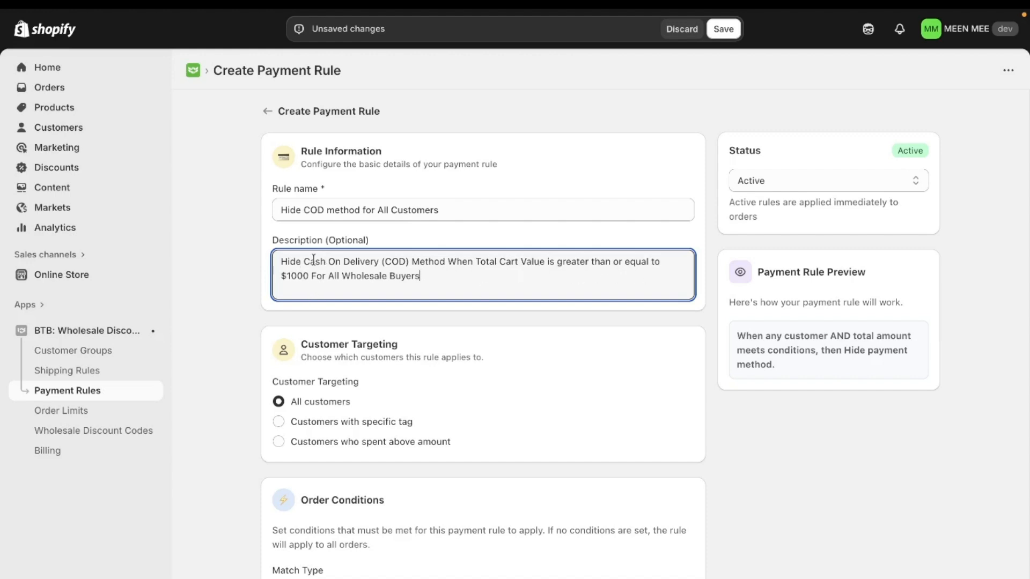
# Copy the payment method name "Cash On Delivery (COD)" from the rule's description
pyautogui.moveTo(303, 261); pyautogui.dragTo(410, 262)
pyautogui.press('super+c')
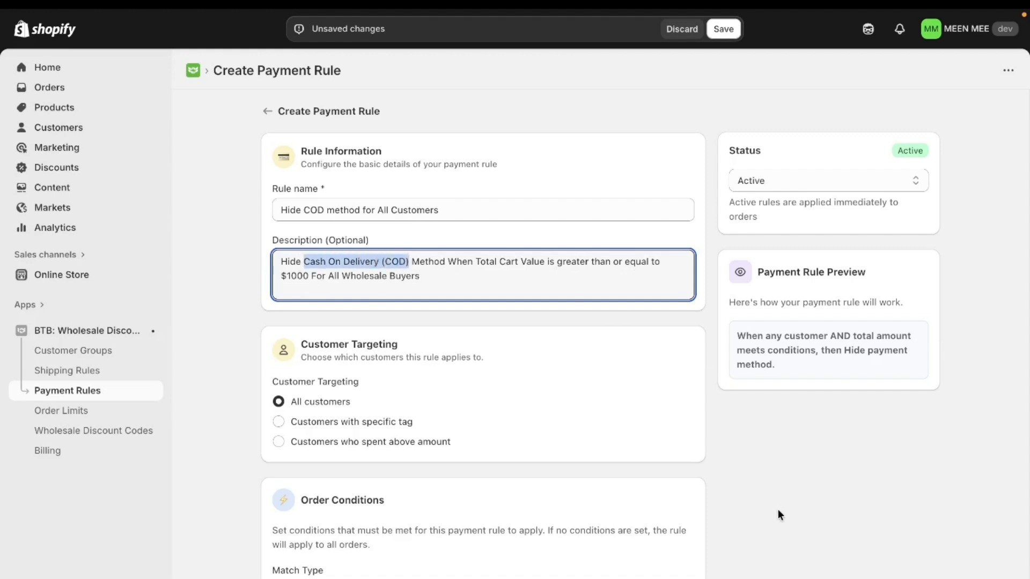
pyautogui.click(510, 438)
pyautogui.scroll(-5, 510, 438)
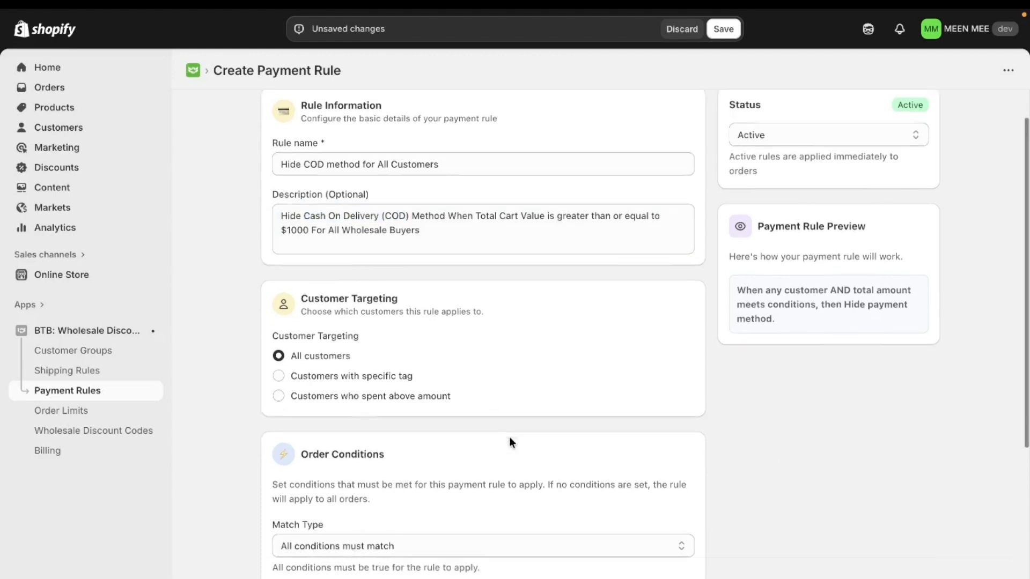
pyautogui.scroll(1, 437, 161)
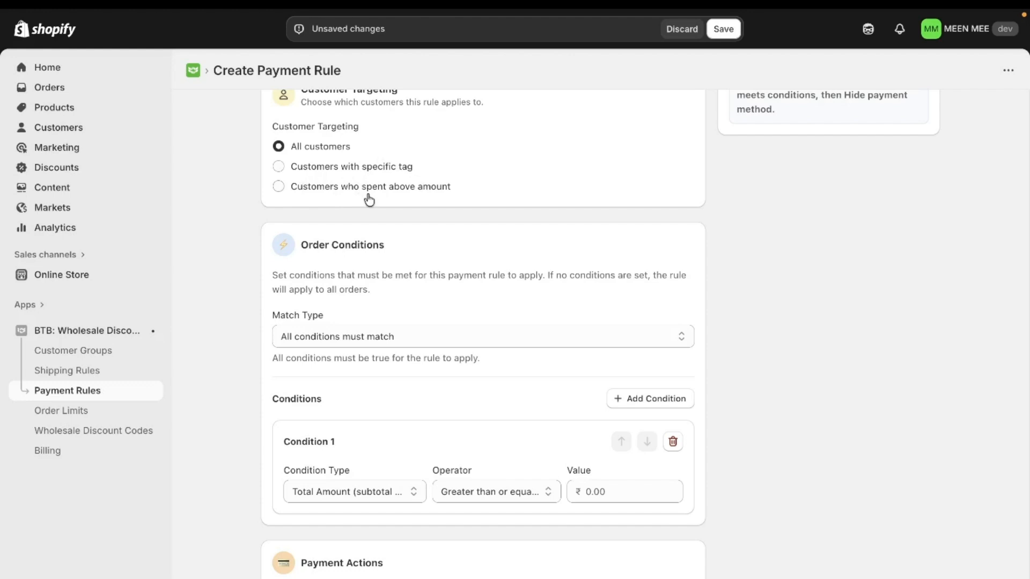
pyautogui.scroll(-1, 398, 196)
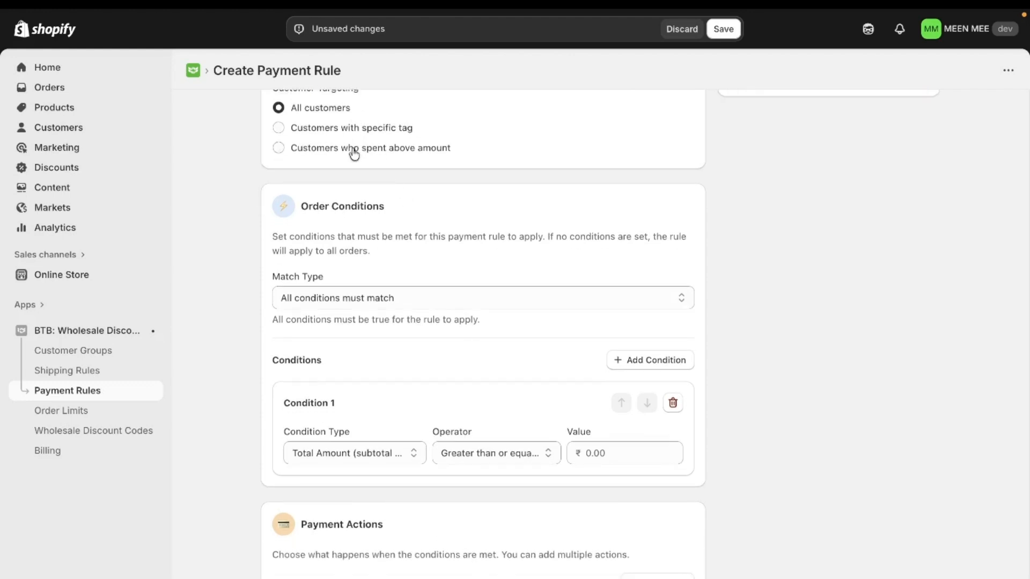
pyautogui.scroll(-3, 395, 248)
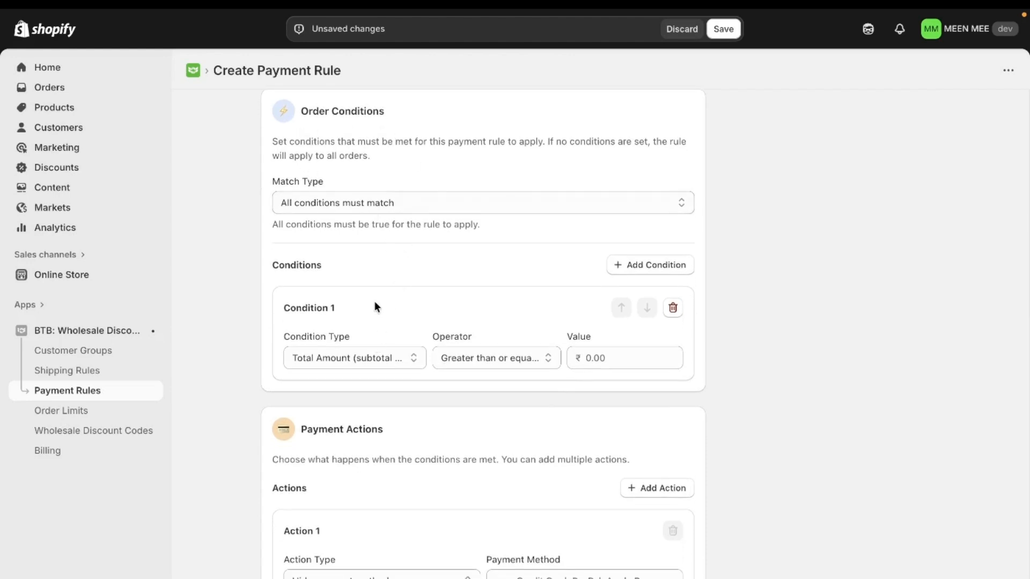
pyautogui.click(638, 268)
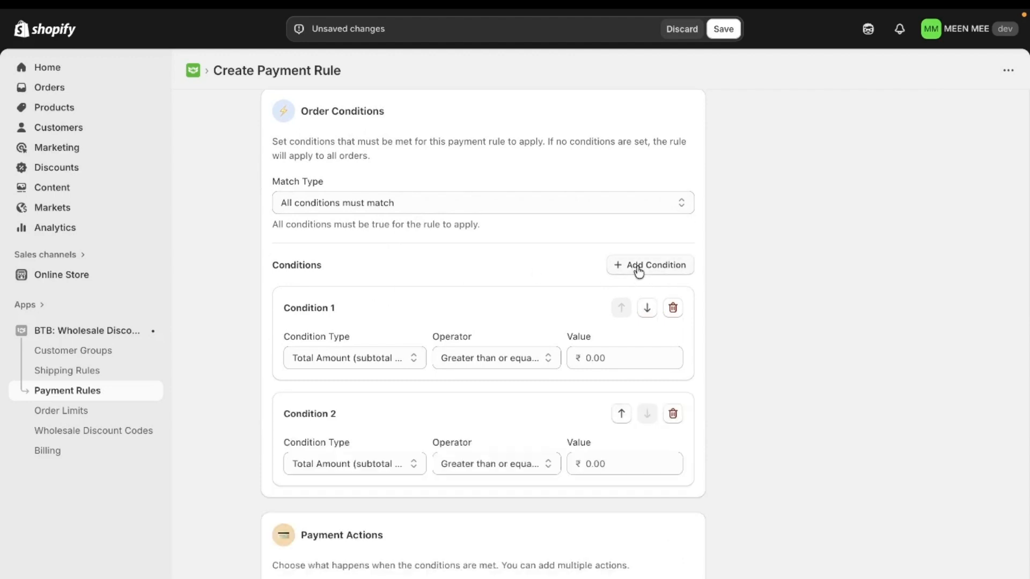
pyautogui.click(673, 308)
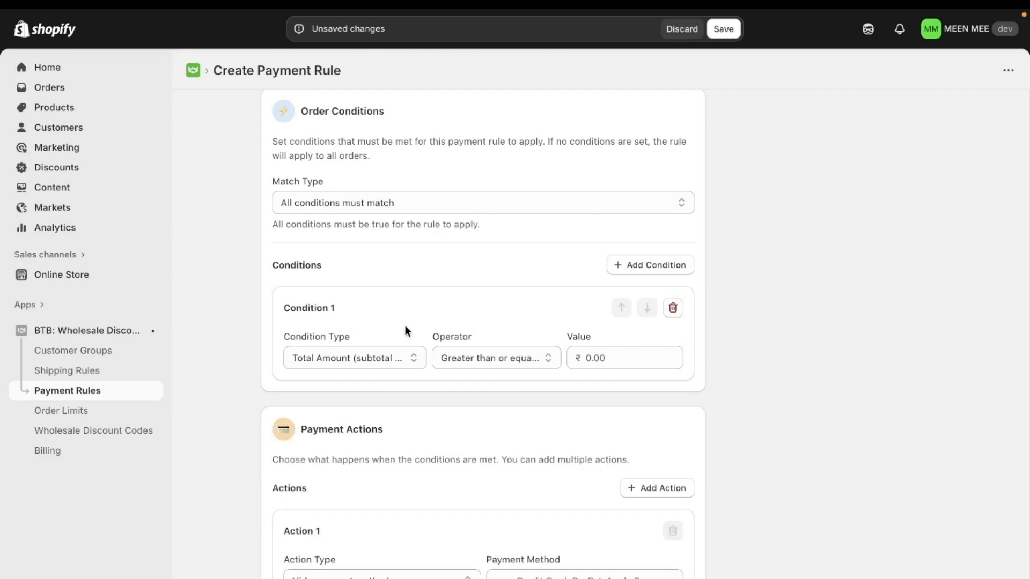
# Choose "All conditions must match" as the match type and Total Amount as the type of Condition 1
pyautogui.scroll(1, 402, 324)
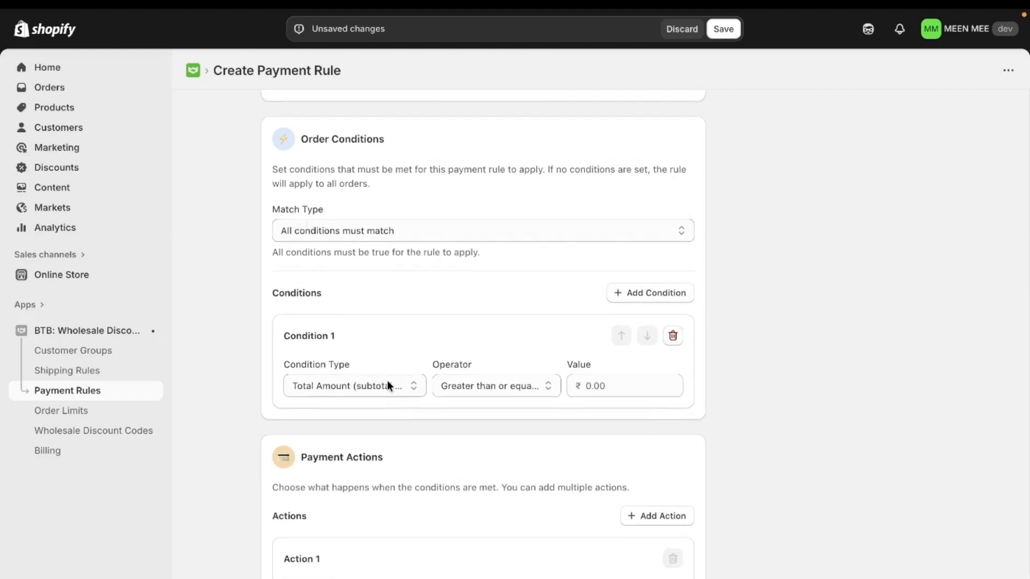
pyautogui.click(353, 231)
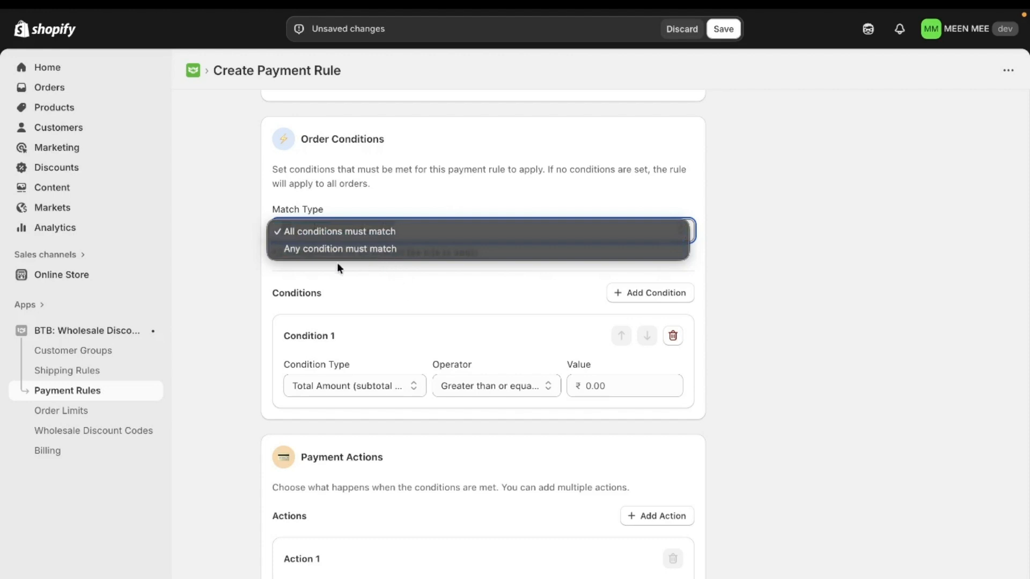
pyautogui.click(401, 231)
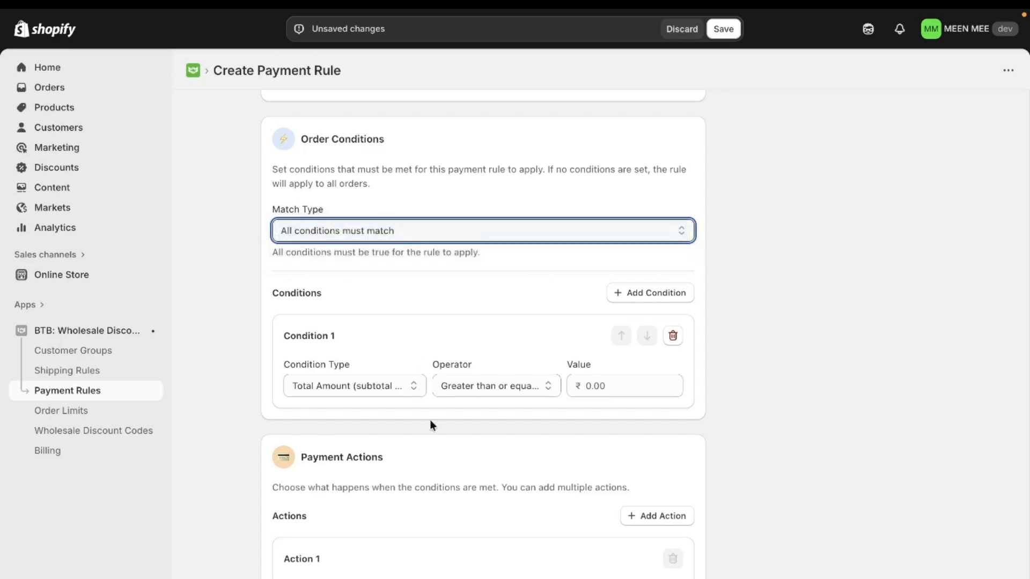
pyautogui.scroll(-1, 404, 385)
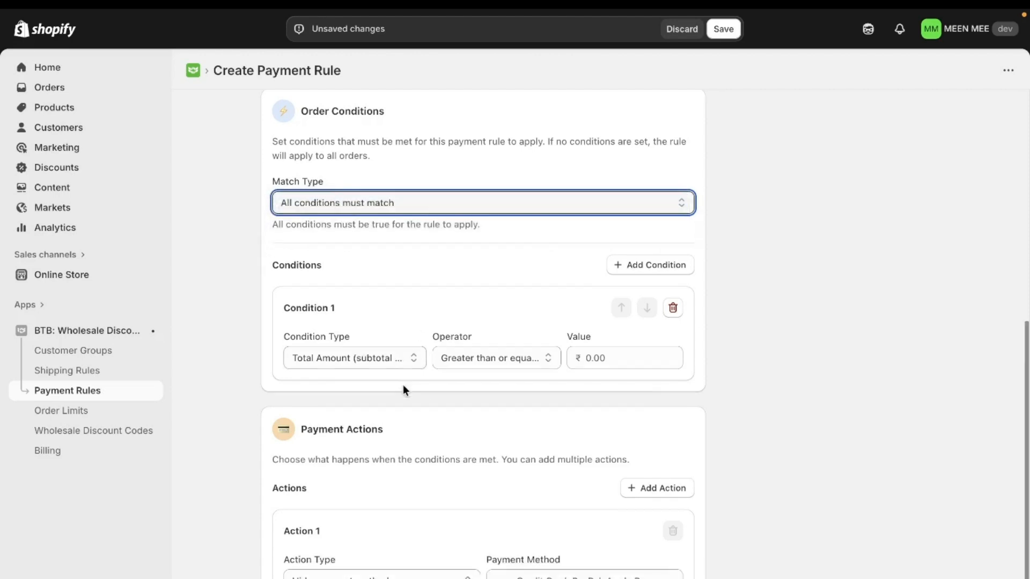
pyautogui.click(404, 355)
pyautogui.click(404, 355)
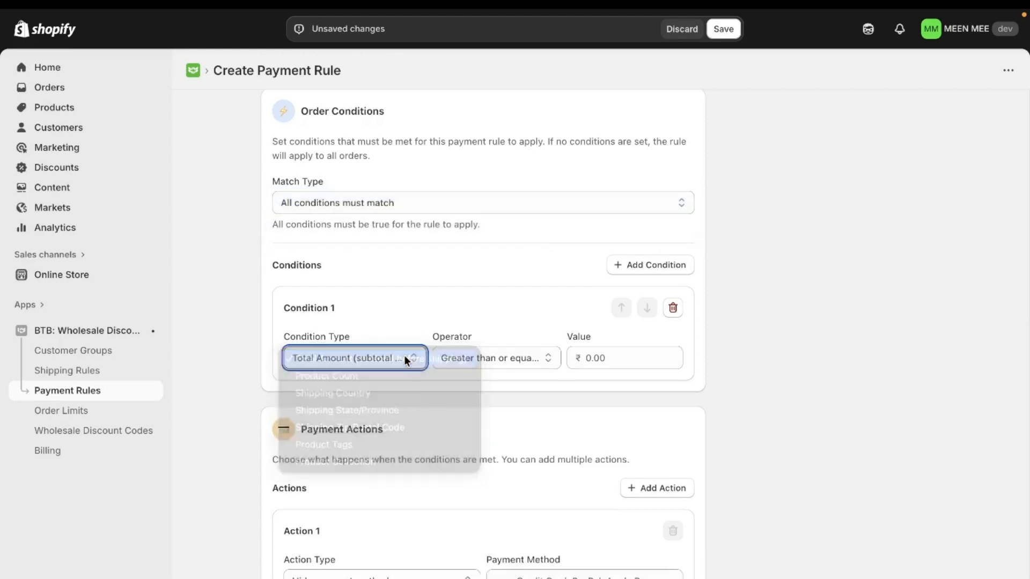
# Set the value of the Total Amount condition to 1000
pyautogui.click(600, 359)
pyautogui.press('BackSpace')
pyautogui.press('BackSpace')
pyautogui.press('BackSpace')
pyautogui.press('BackSpace')
pyautogui.write('1000')
pyautogui.click(796, 387)
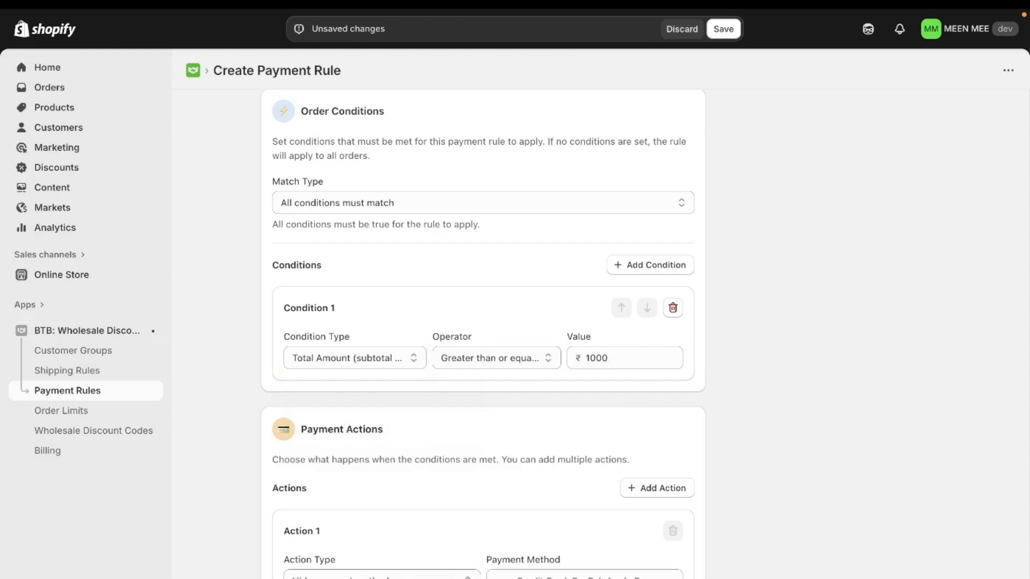
# Set Action 1 to hide the payment method, pasting "Cash On Delivery (COD)" as the method name
pyautogui.click(388, 574)
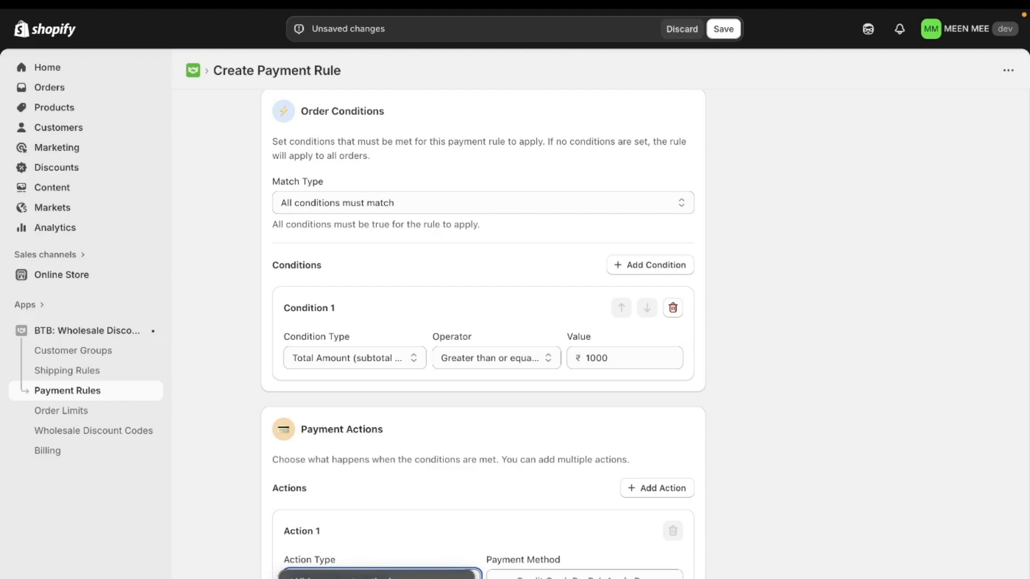
pyautogui.click(638, 572)
pyautogui.click(636, 574)
pyautogui.press('super+v')
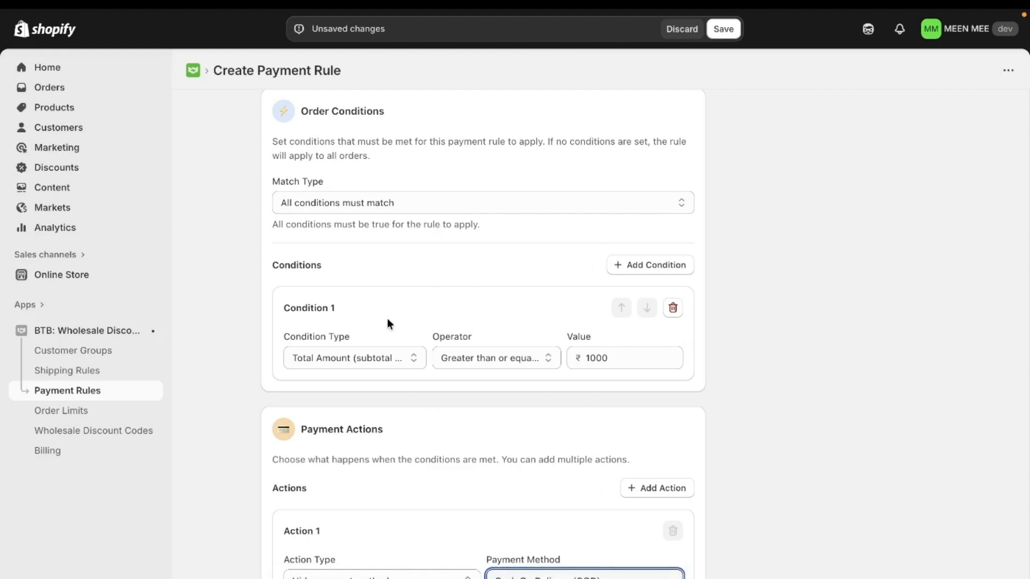
# Review the rule's details and preview, and save the payment rule
pyautogui.scroll(4, 387, 317)
pyautogui.scroll(3, 387, 317)
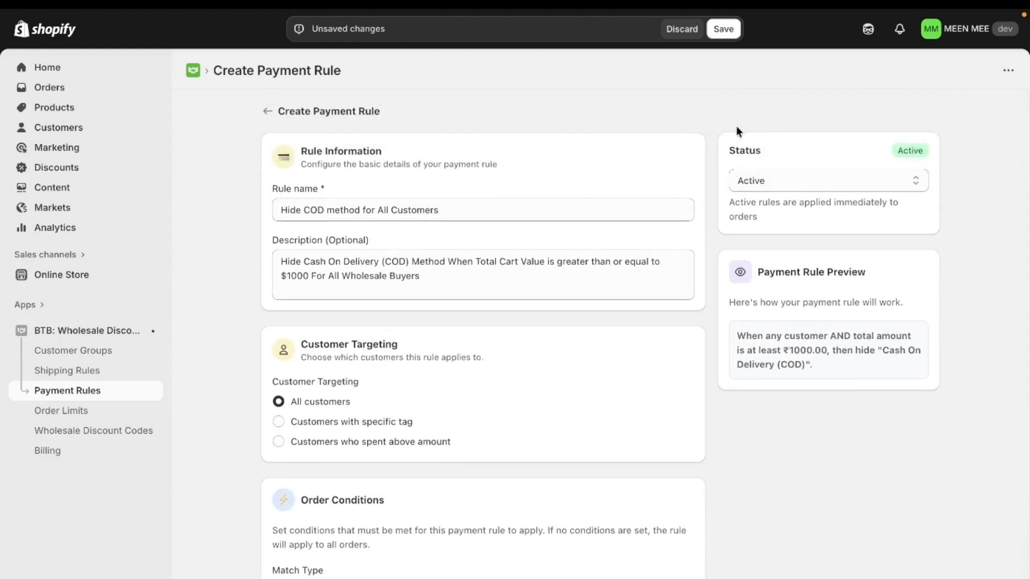
pyautogui.click(723, 29)
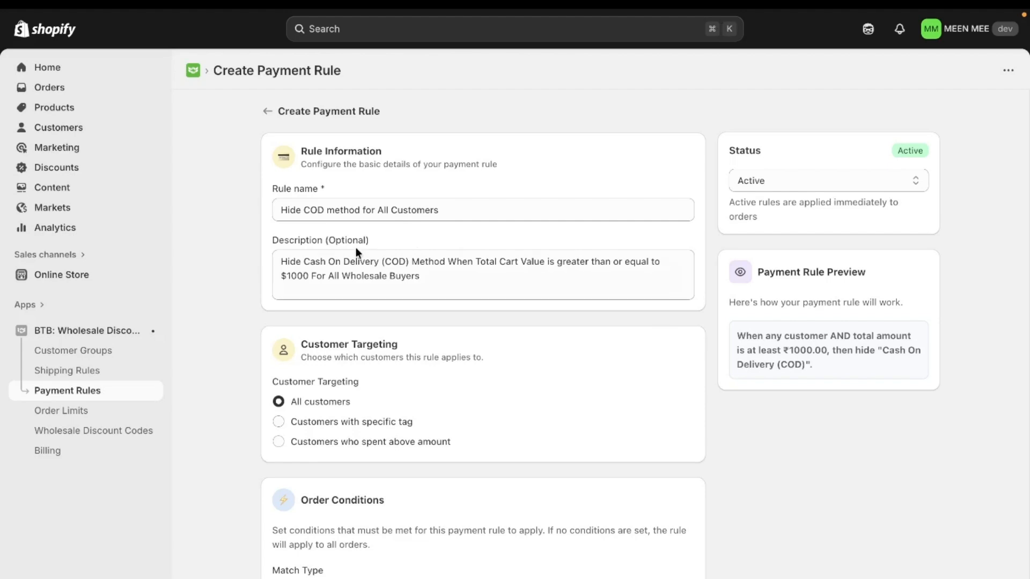
# Switch to the storefront, proceed from the cart to checkout, and examine the payment methods and order total
pyautogui.moveTo(2, 237)
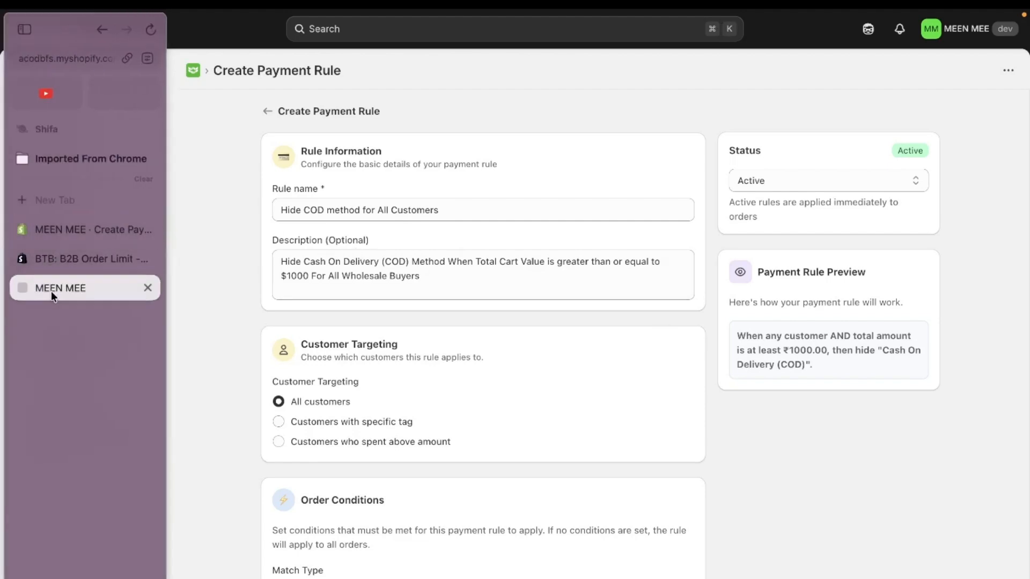
pyautogui.click(50, 291)
pyautogui.click(991, 69)
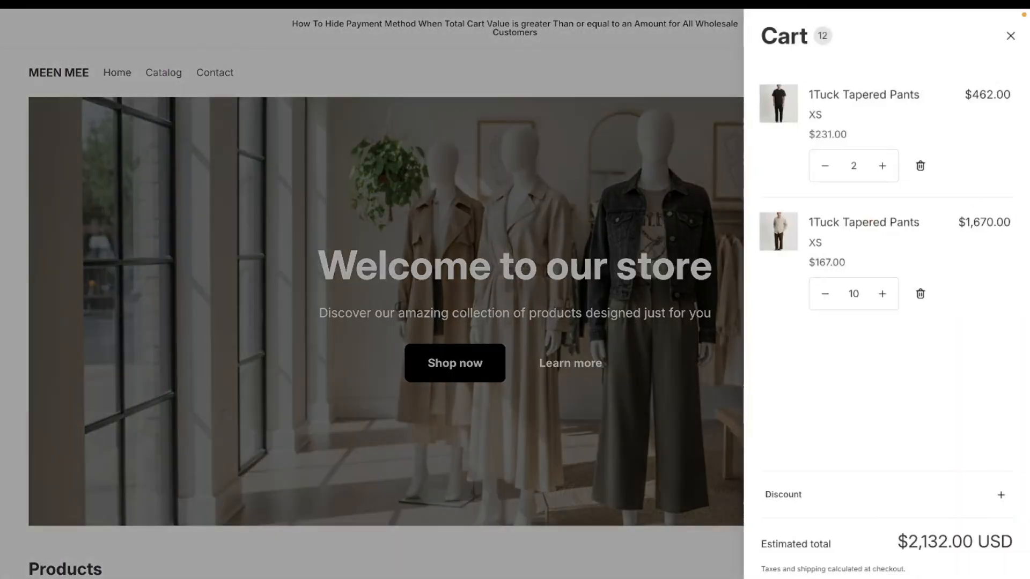
pyautogui.click(886, 578)
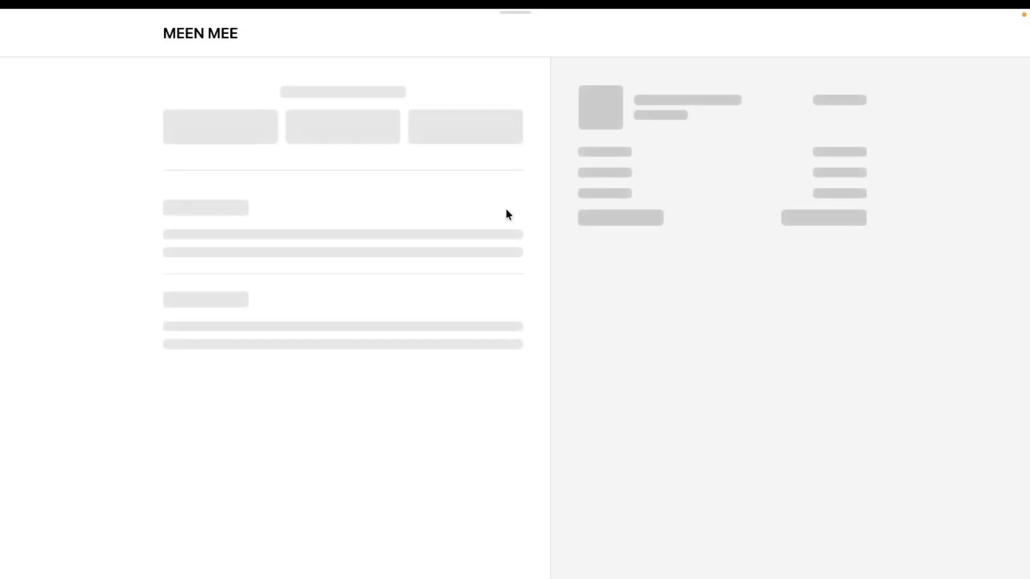
pyautogui.scroll(-7, 506, 211)
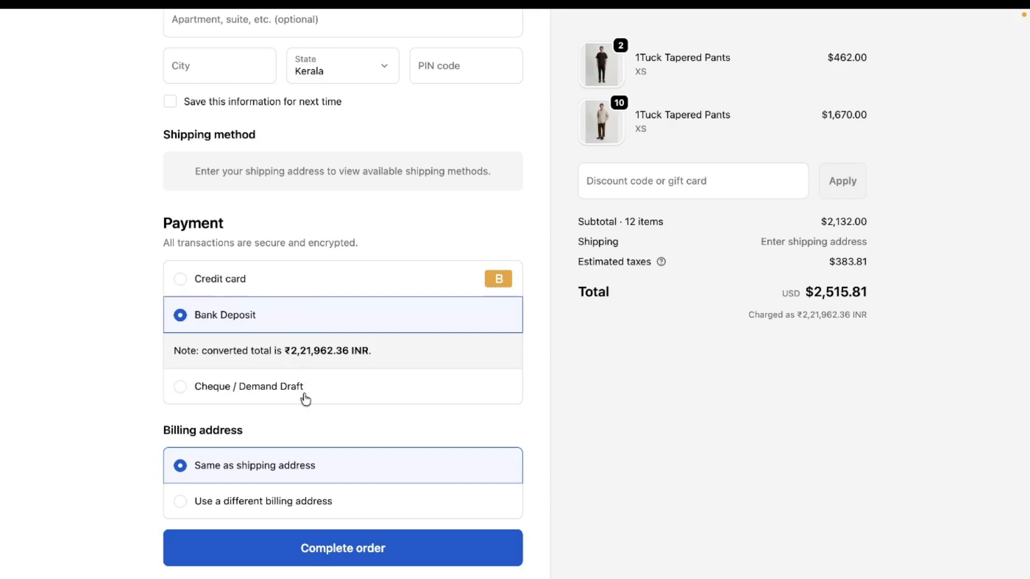
pyautogui.scroll(2, 778, 352)
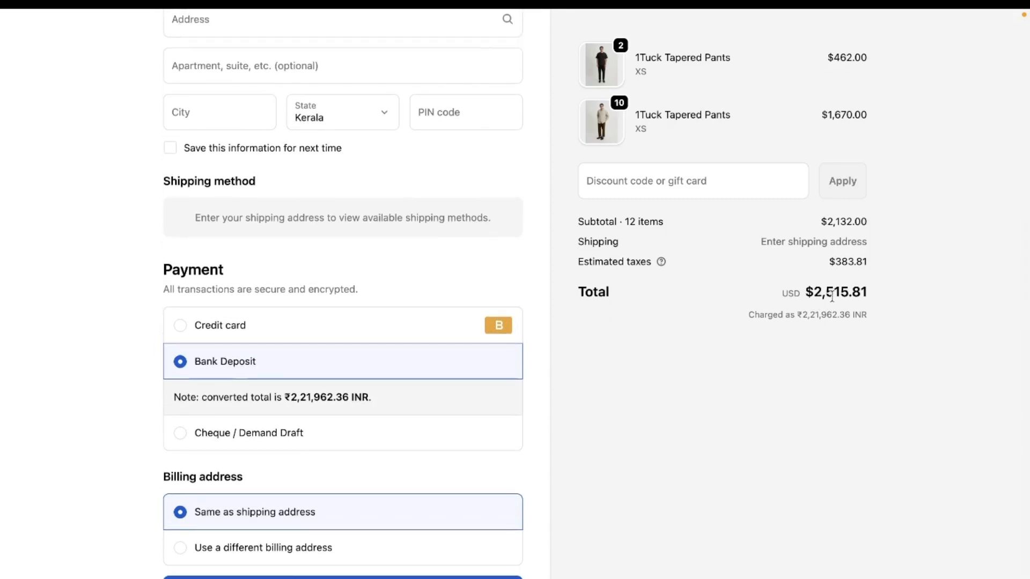
pyautogui.scroll(3, 696, 282)
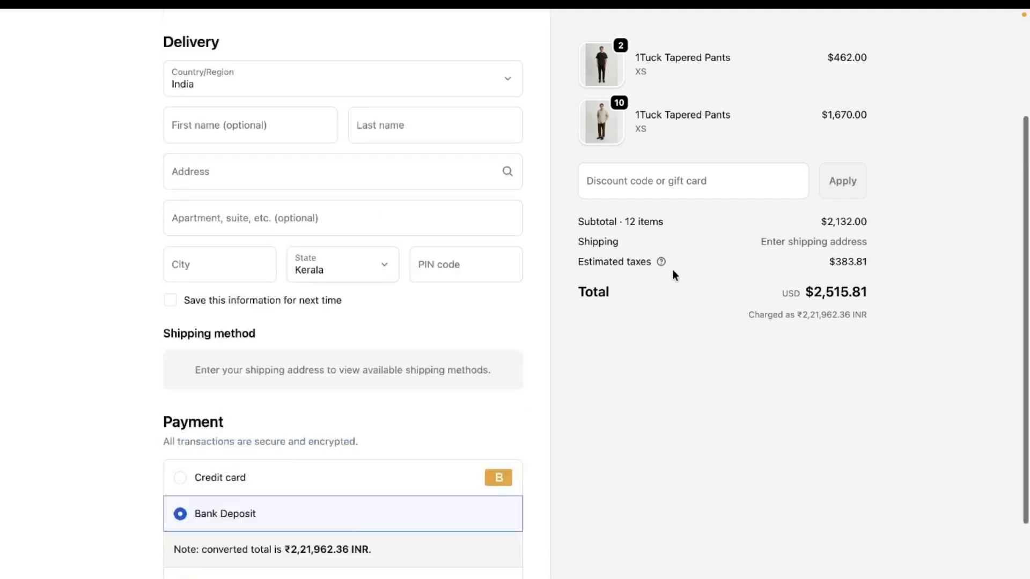
pyautogui.scroll(5, 675, 275)
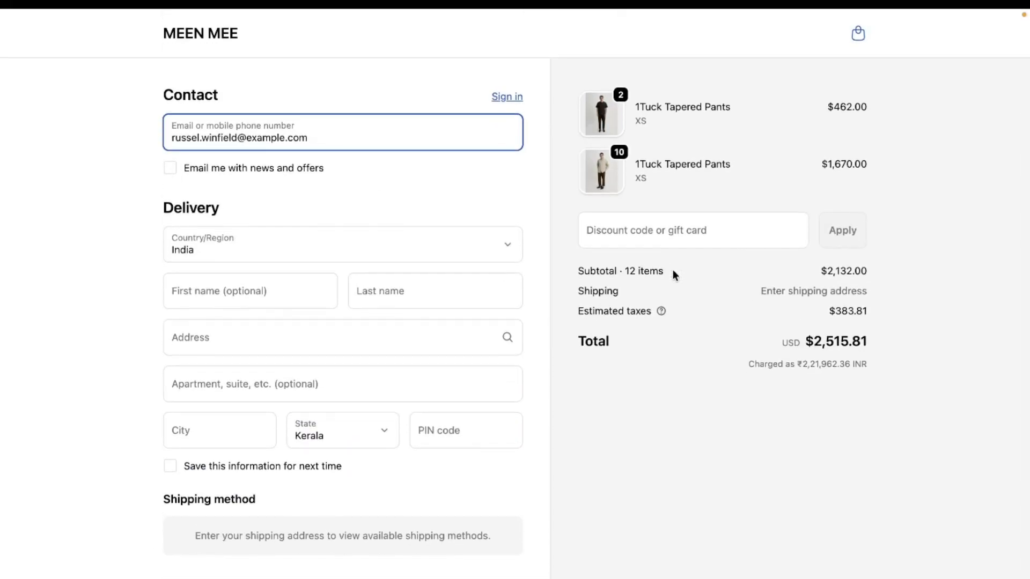